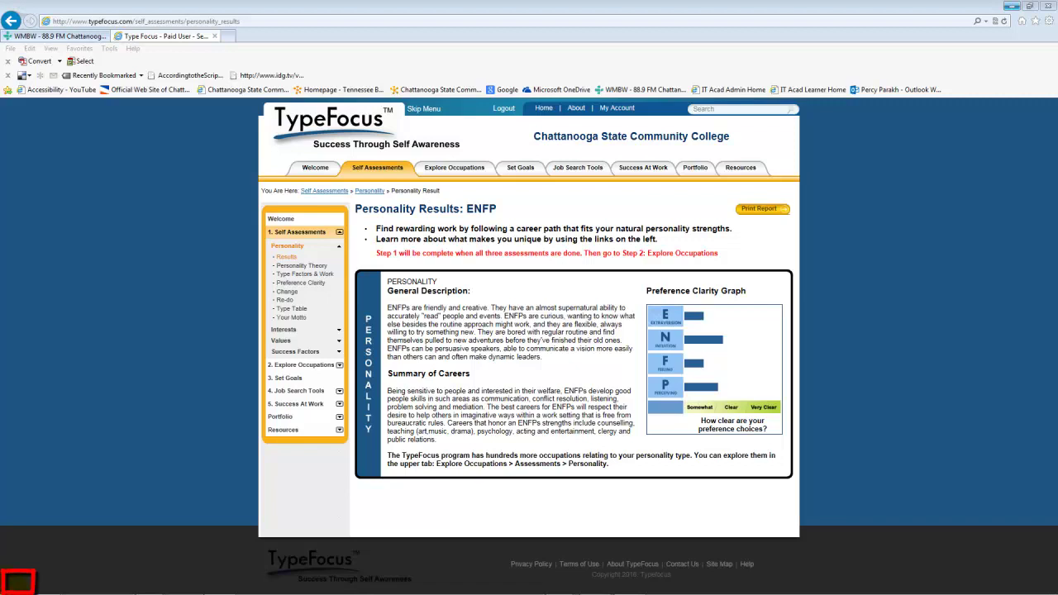
Expand the Accessories folder under All Programs in the Start menu.
click(18, 583)
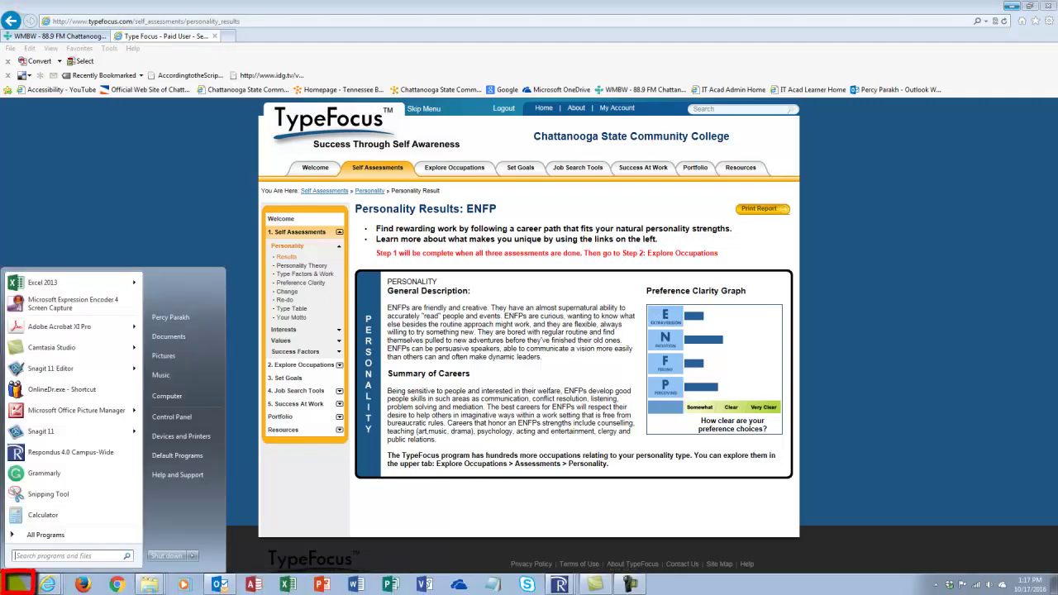
click(32, 537)
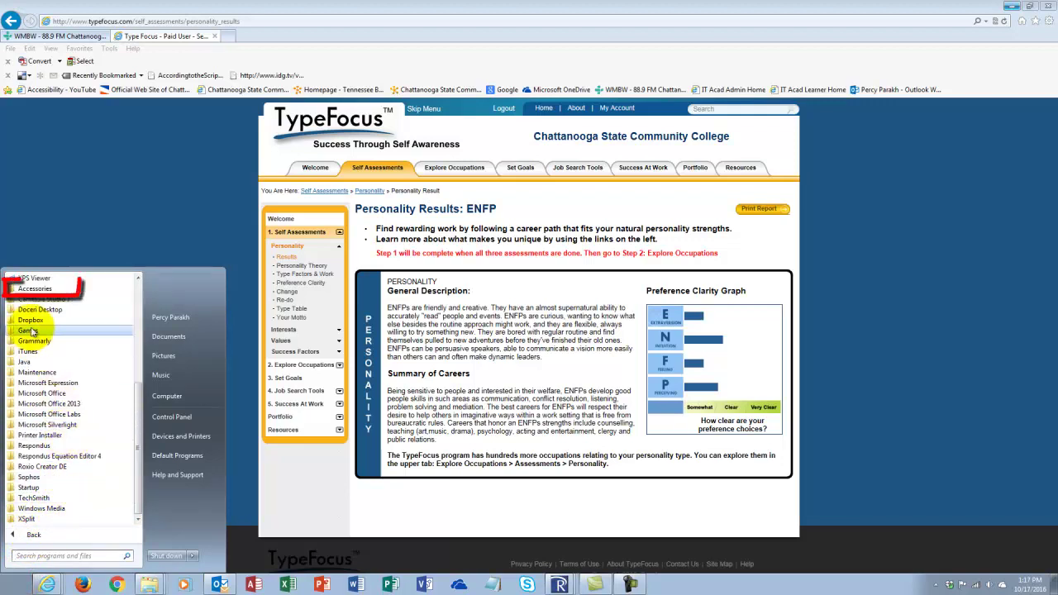
click(33, 288)
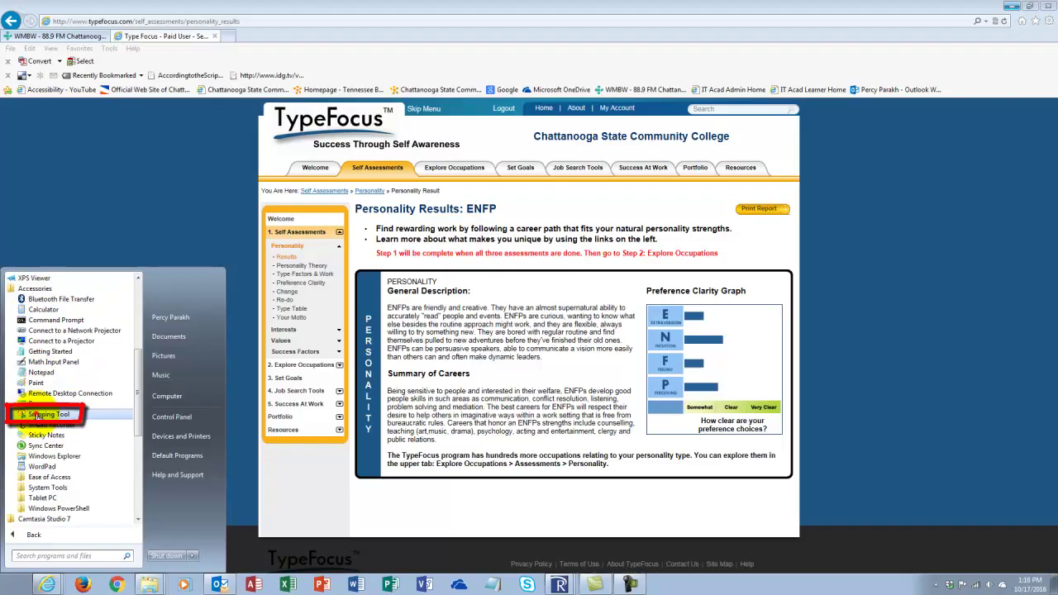
Launch Snipping Tool and snip the ENFP personality description and Preference Clarity Graph box.
click(37, 415)
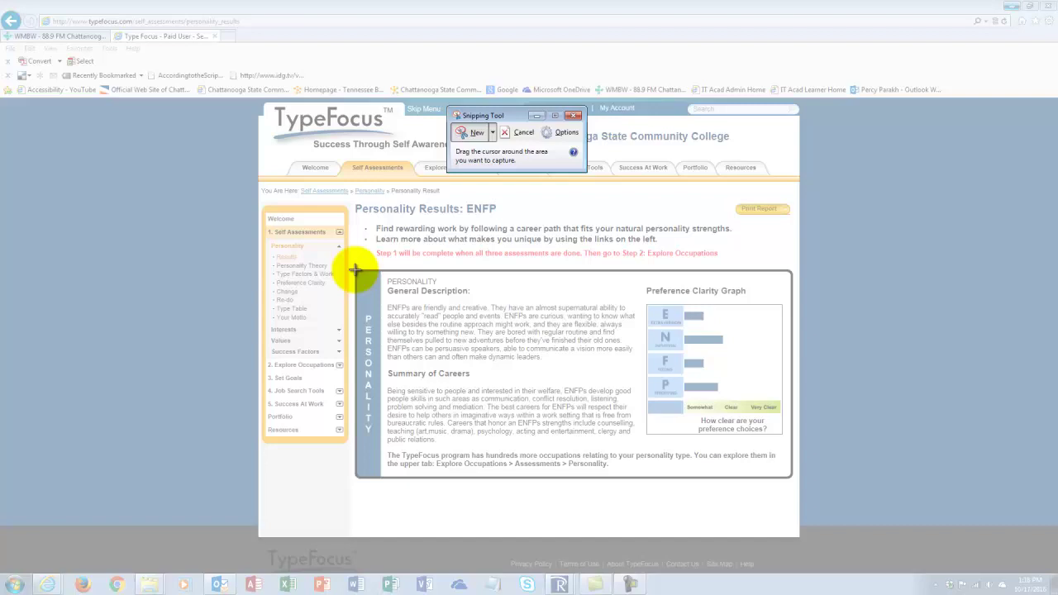
mouse_move(354, 266)
mouse_down()
mouse_move(345, 416)
mouse_move(366, 474)
mouse_move(801, 480)
mouse_move(792, 476)
mouse_up()
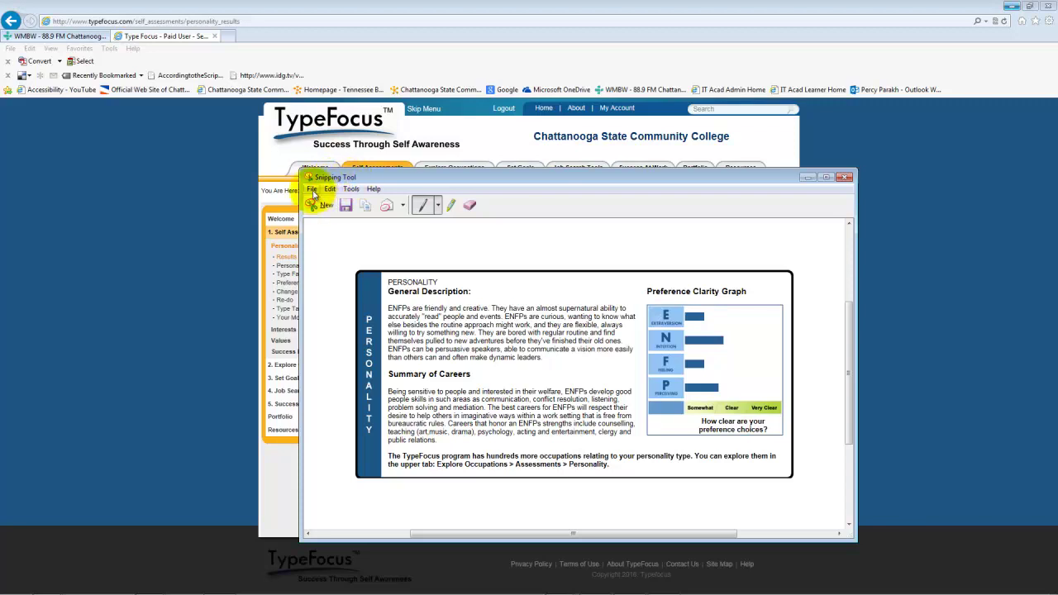
Start saving the capture with Save As, keeping JPEG as the file type.
click(313, 190)
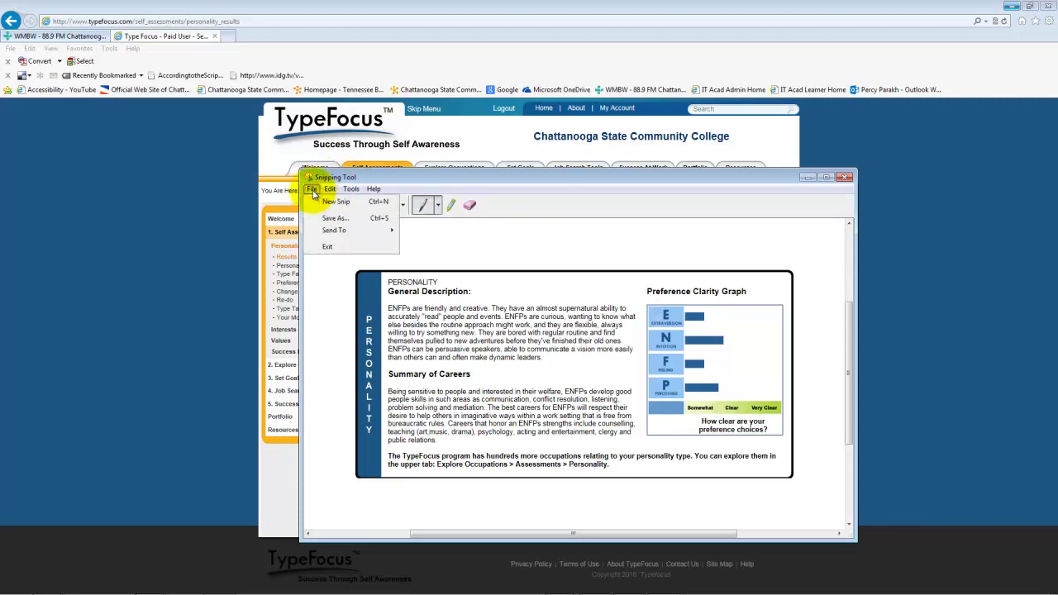
click(334, 218)
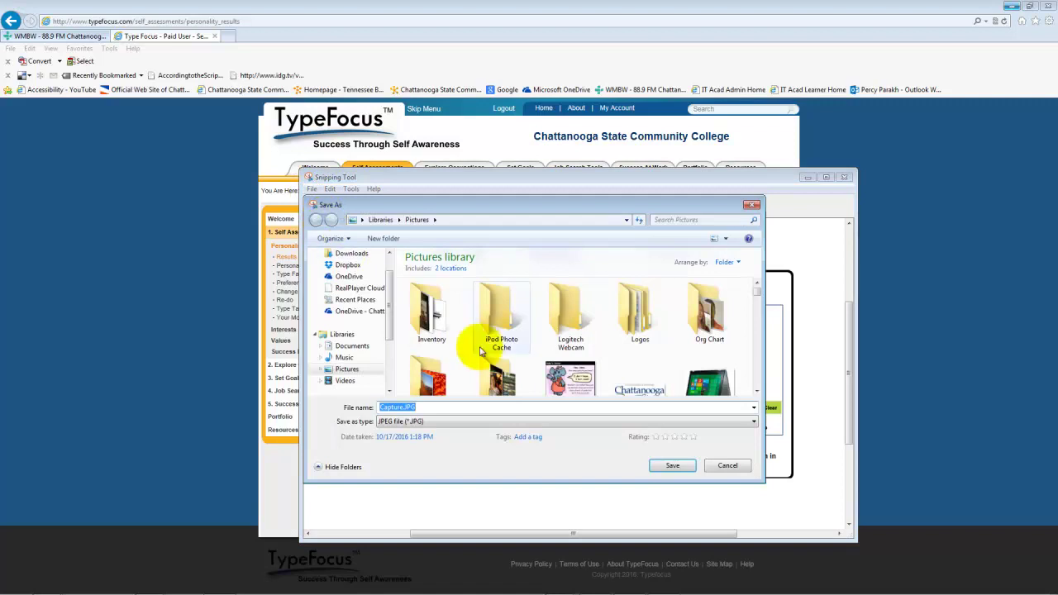
click(752, 421)
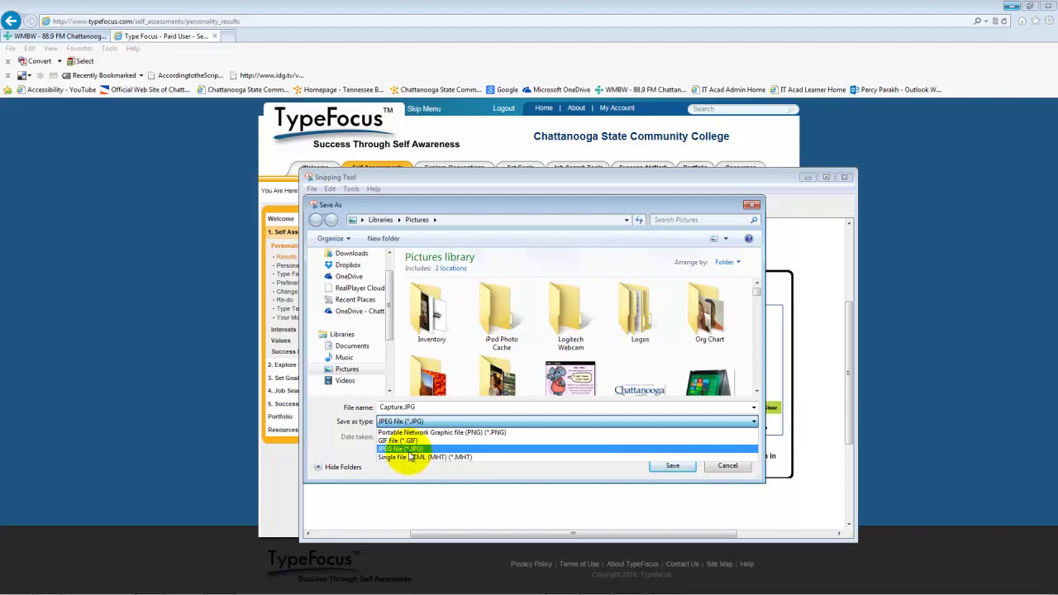
click(404, 449)
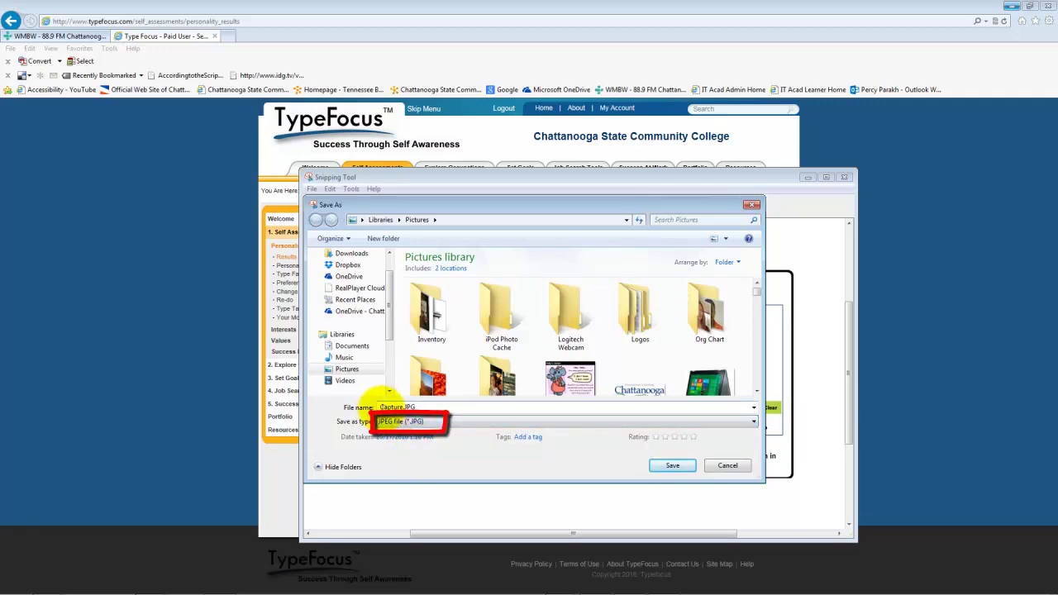
Name the capture TypeFocus and save it to the Pictures library.
double_click(382, 405)
drag(378, 407, 404, 407)
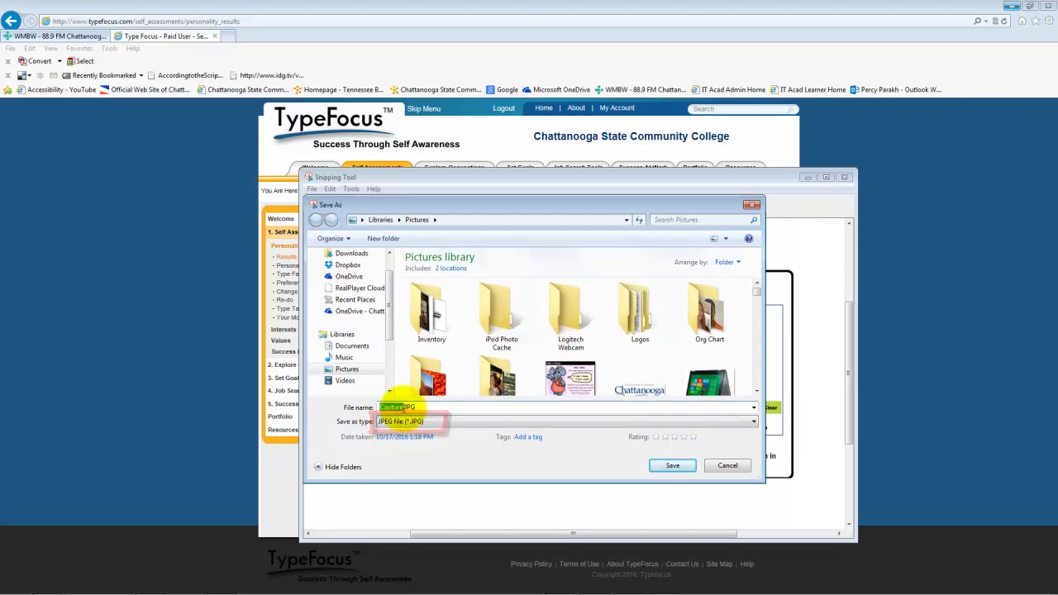
text(T)
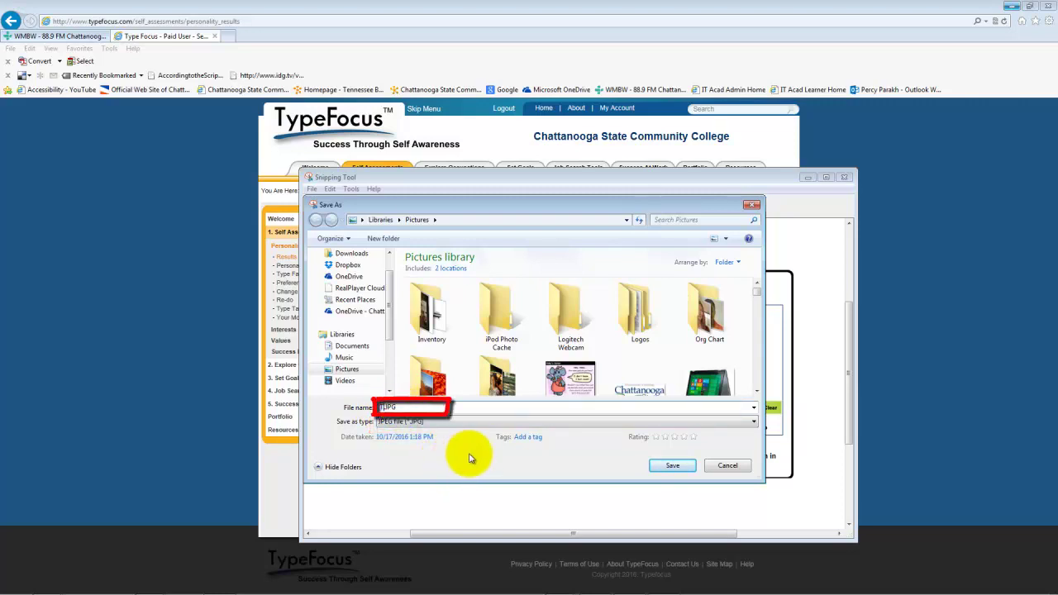
text(ype)
text(Focus)
click(679, 470)
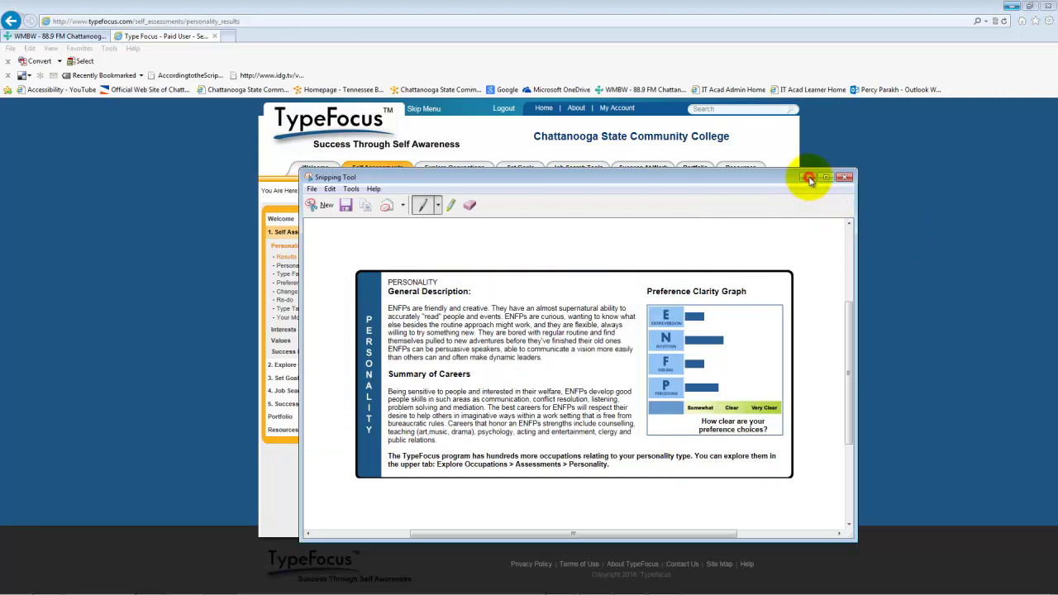
Put away the Snipping Tool and Internet Explorer windows to show the desktop.
click(810, 179)
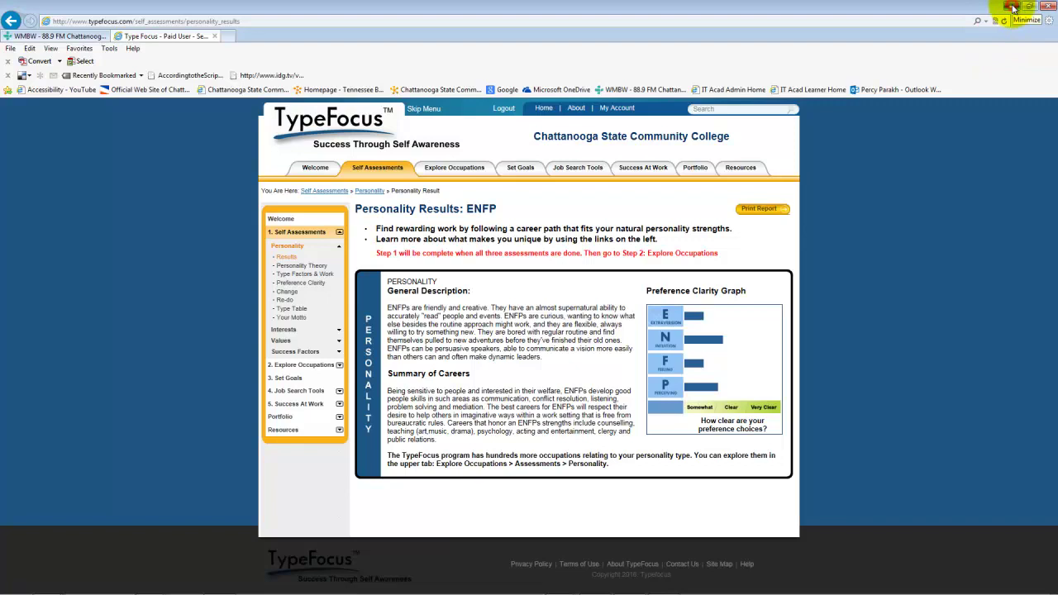
click(1013, 8)
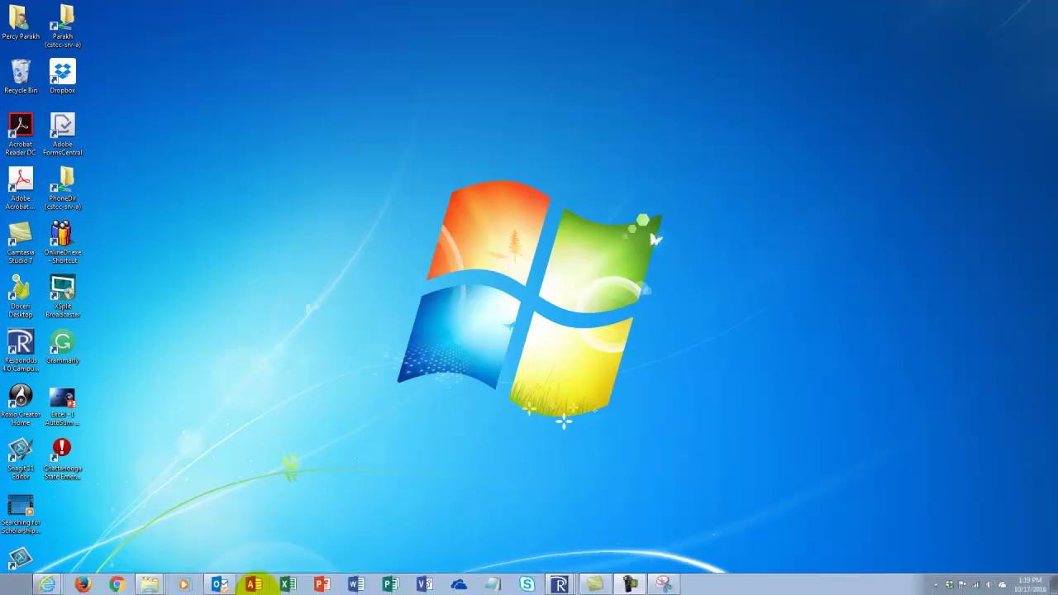
mouse_move(147, 585)
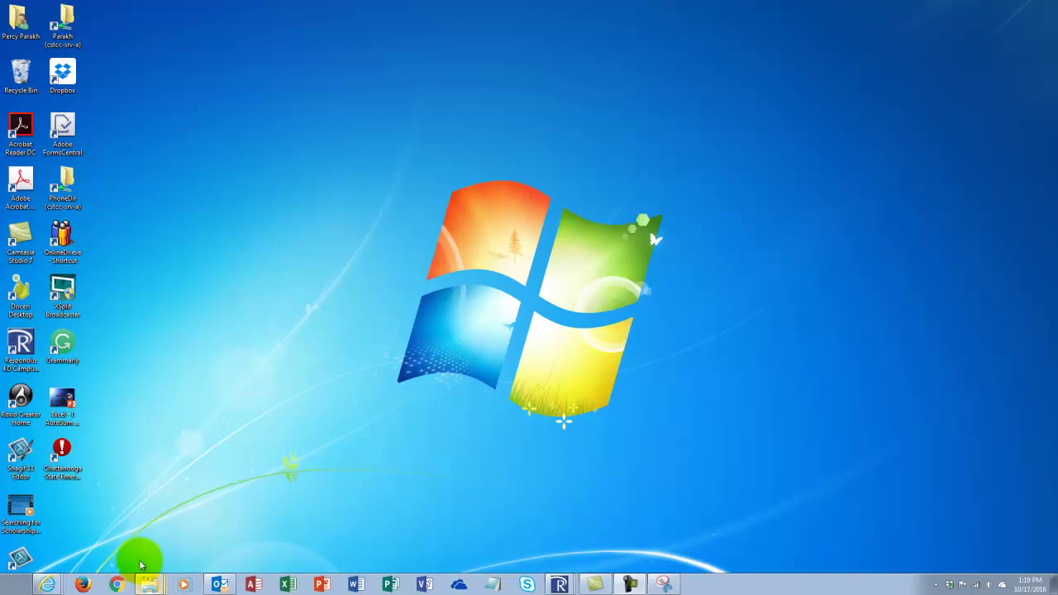
Open the Pictures library in Windows Explorer and select the TypeFocus.JPG thumbnail.
click(147, 582)
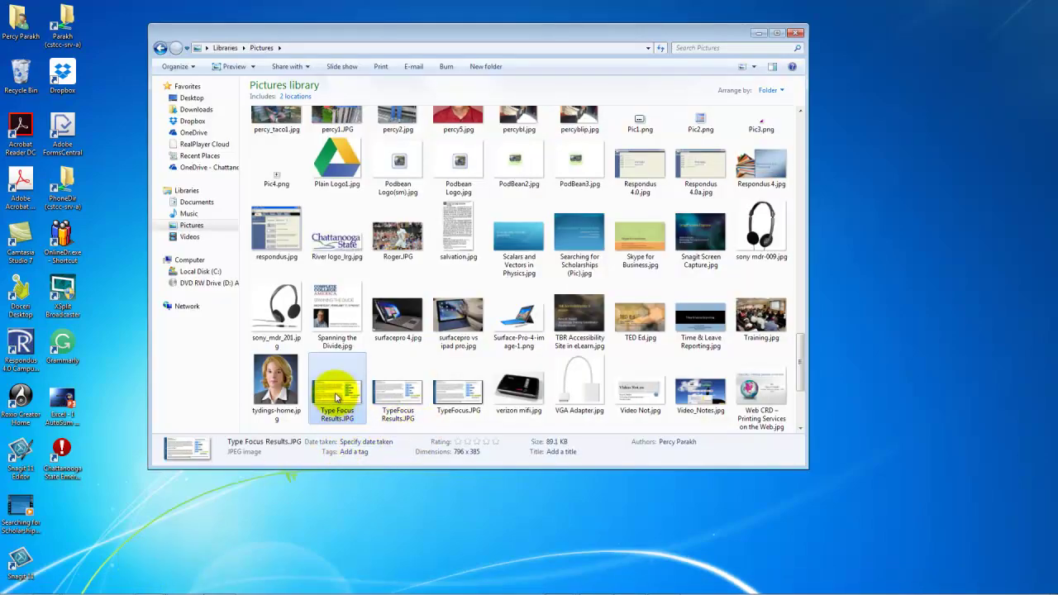
click(459, 399)
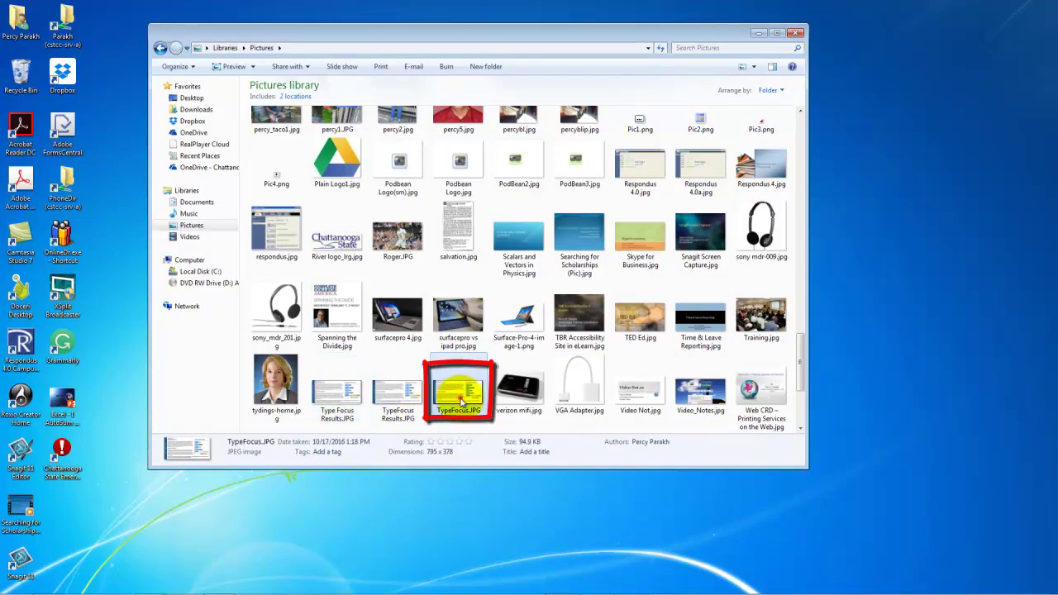